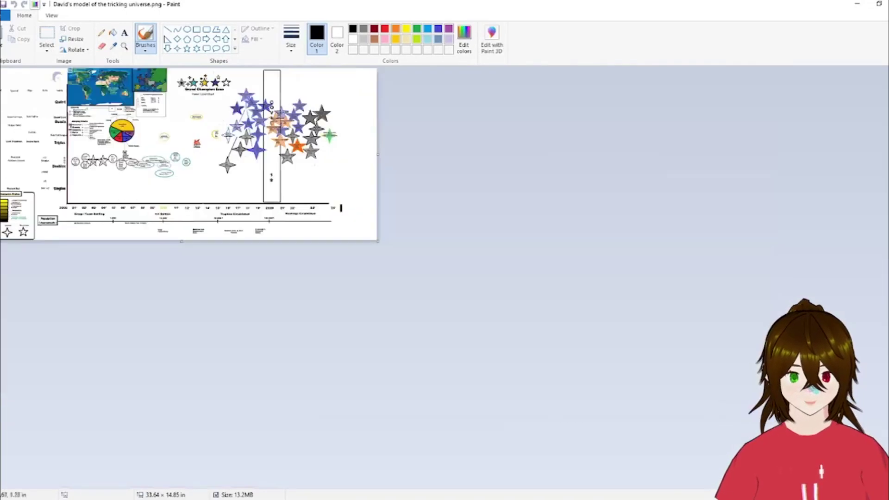
# Step: Enlarge the canvas to about 50.91 × 28.75 in and move the whole diagram down to its lower edge
pyautogui.moveTo(377, 235); pyautogui.dragTo(578, 235)
pyautogui.click(46, 37)
pyautogui.moveTo(0, 69); pyautogui.dragTo(346, 240)
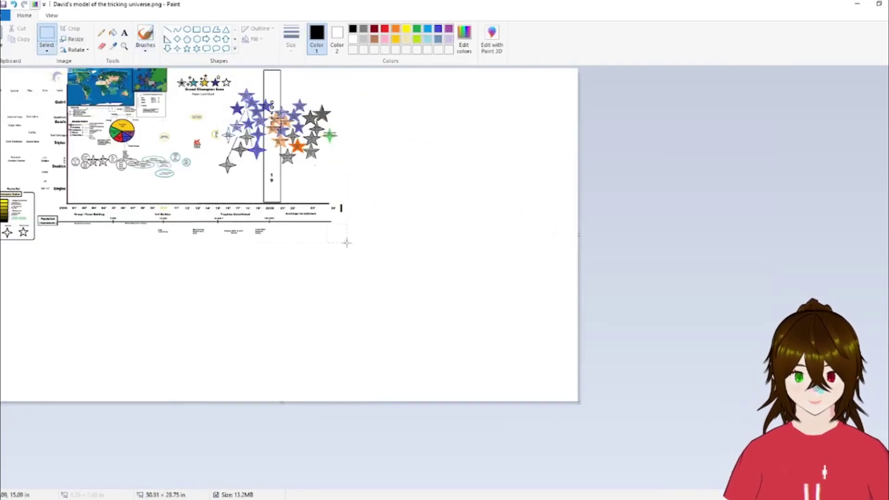
pyautogui.moveTo(155, 142); pyautogui.dragTo(159, 298)
# Step: Draw a circle about 3.47 × 3.43 in above the diagram as a sun and fill it with gold
pyautogui.click(186, 28)
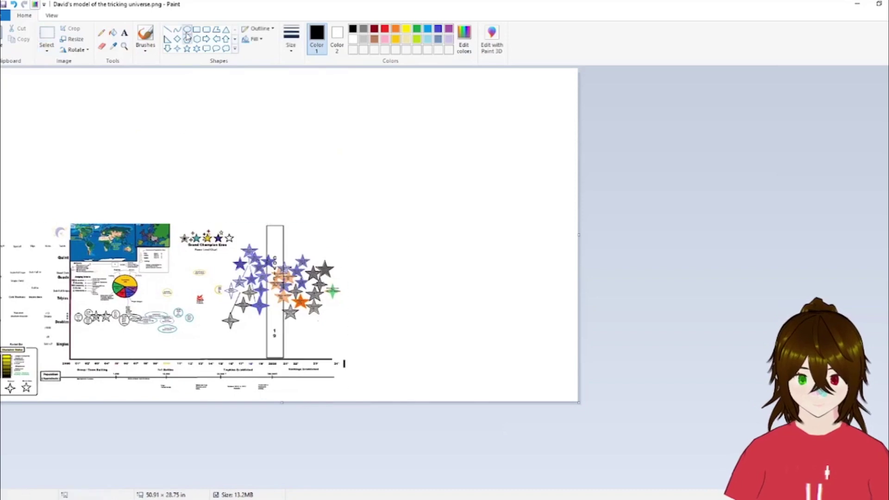
pyautogui.moveTo(71, 120)
pyautogui.mouseDown()
pyautogui.moveTo(110, 162)
pyautogui.moveTo(78, 126)
pyautogui.mouseUp()
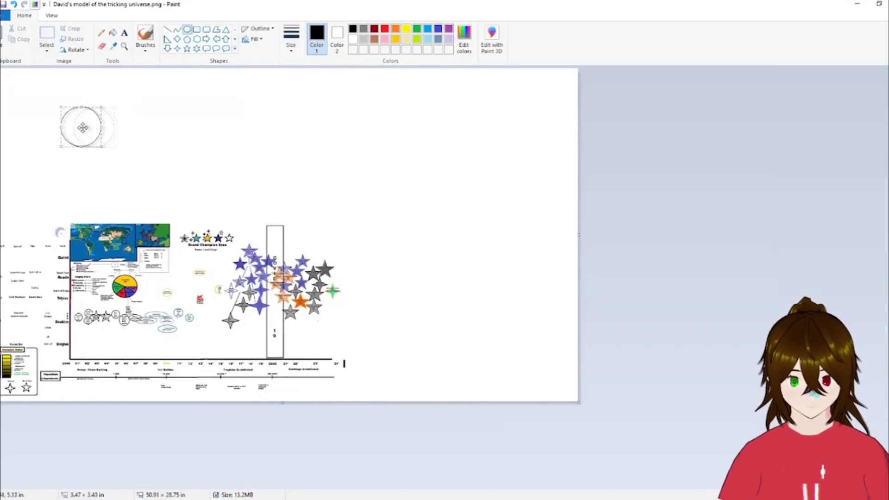
pyautogui.click(395, 38)
pyautogui.click(112, 32)
pyautogui.click(74, 139)
# Step: Mix a lighter gold custom colour and draw a ring in it around the sun
pyautogui.click(124, 46)
pyautogui.click(106, 111)
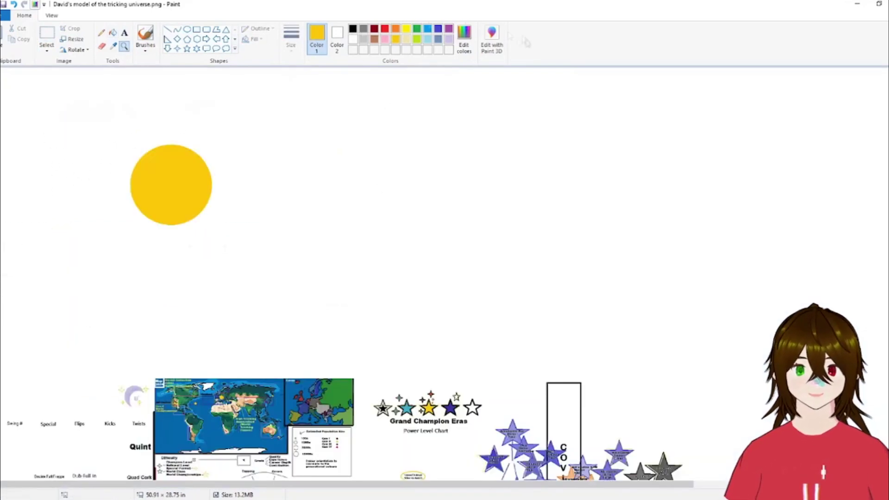
pyautogui.click(464, 40)
pyautogui.click(552, 216)
pyautogui.click(365, 319)
pyautogui.moveTo(107, 119); pyautogui.dragTo(235, 249)
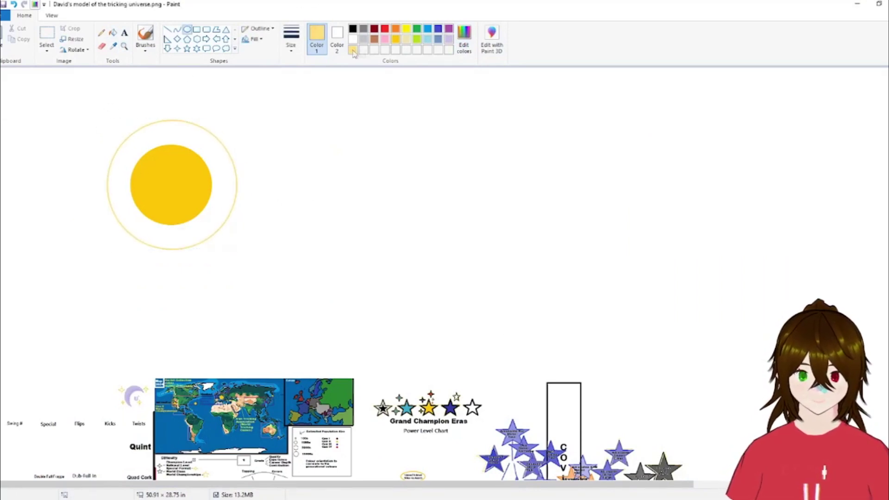
# Step: Mix an even paler gold and draw a second, larger elliptical ring around the sun
pyautogui.click(464, 39)
pyautogui.click(359, 320)
pyautogui.moveTo(55, 79); pyautogui.dragTo(288, 287)
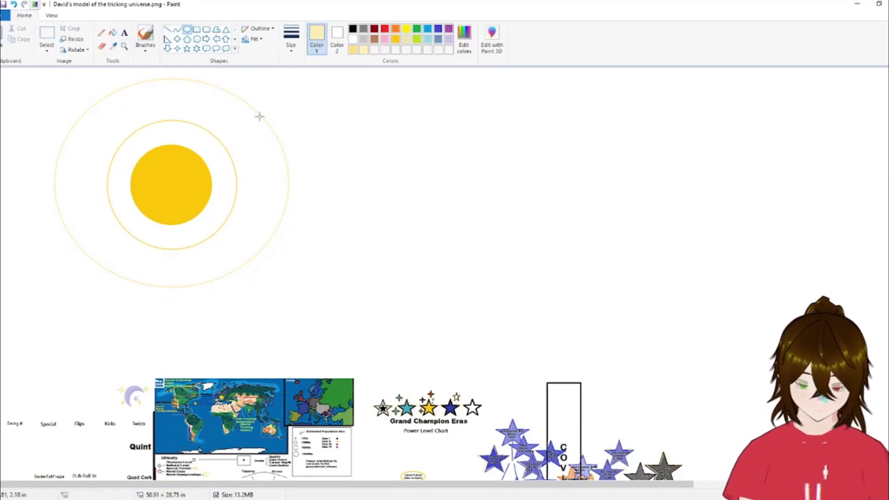
# Step: Add a darker gold custom colour (red 223, green 173, blue 0) and draw the largest outer ring around the sun with it
pyautogui.click(395, 39)
pyautogui.click(464, 40)
pyautogui.click(502, 318)
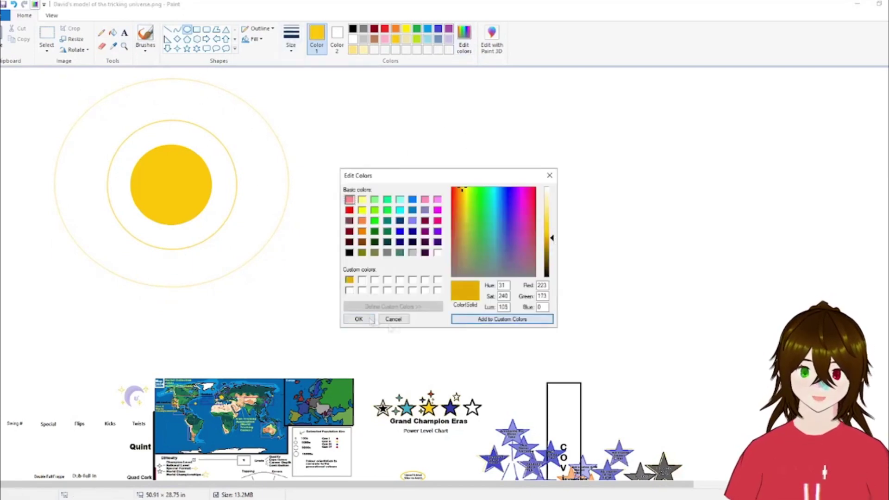
pyautogui.click(360, 320)
pyautogui.moveTo(359, 320); pyautogui.dragTo(0, 49)
pyautogui.moveTo(174, 323); pyautogui.dragTo(171, 312)
# Step: Draw a small indigo five-point star on the lower right of the outer ring and fill it with indigo
pyautogui.click(186, 48)
pyautogui.click(438, 29)
pyautogui.moveTo(298, 266); pyautogui.dragTo(329, 296)
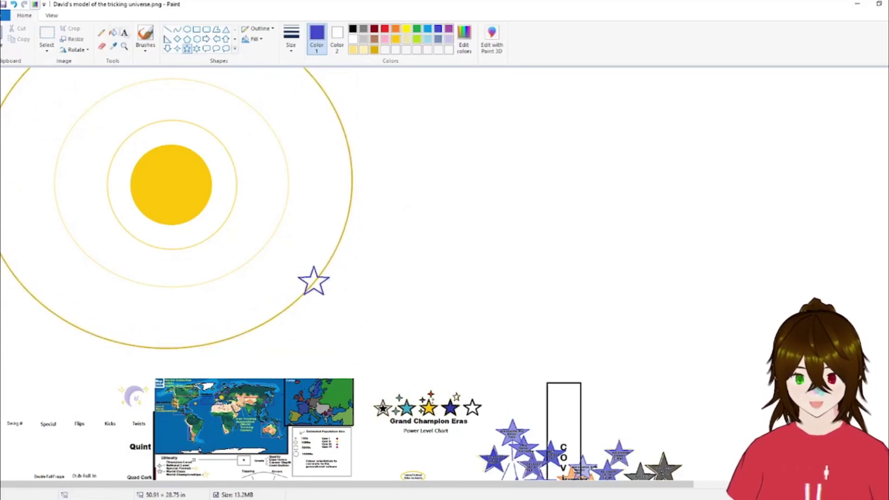
pyautogui.click(113, 33)
pyautogui.click(313, 281)
# Step: Undo the filled indigo star, try a gold five-point star on the pale middle ring and undo it
pyautogui.click(395, 39)
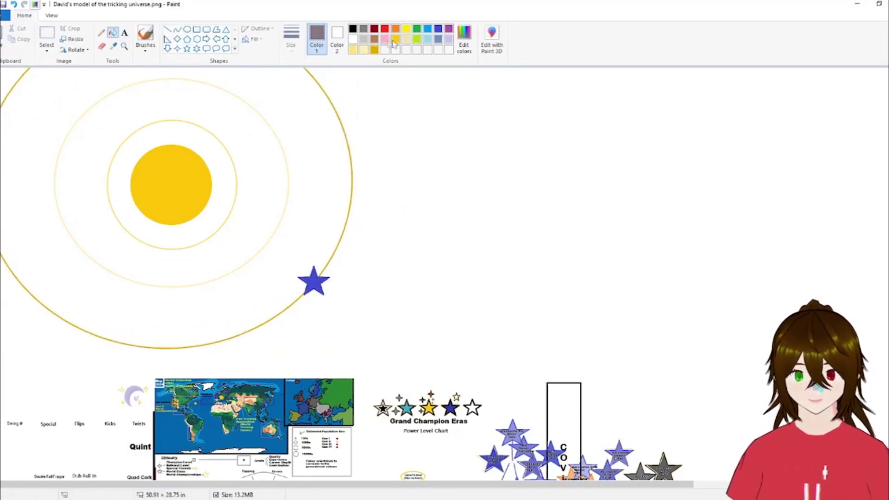
pyautogui.click(187, 48)
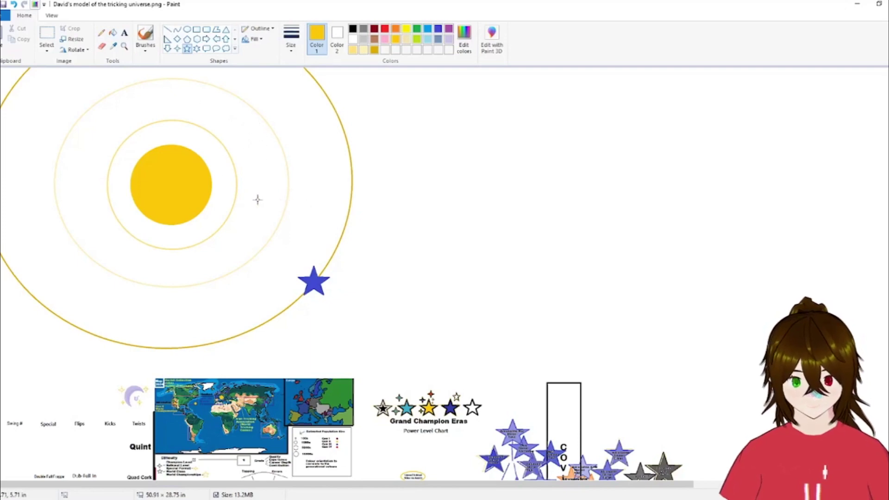
pyautogui.hotkey('ctrl', 'z')
pyautogui.hotkey('ctrl', 'z')
pyautogui.moveTo(265, 177); pyautogui.dragTo(302, 220)
pyautogui.hotkey('ctrl', 'z')
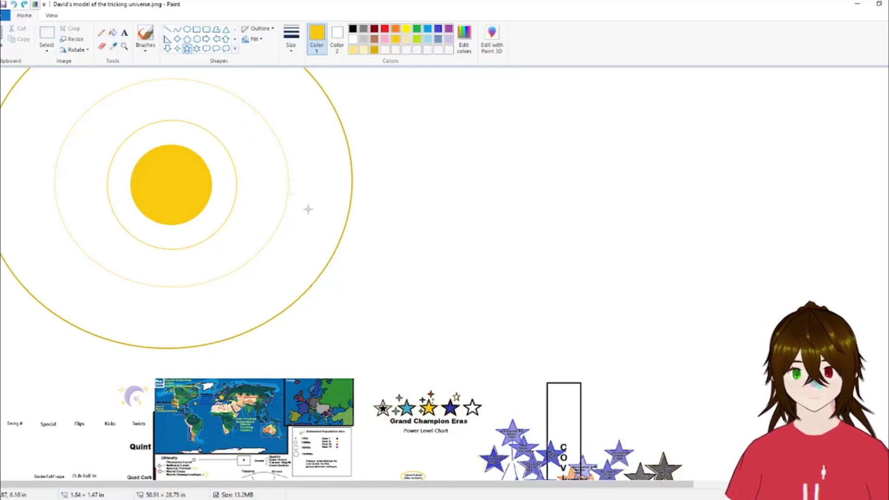
# Step: Draw a light gold ring between the sun and its nearest ring, adjusting its edges to centre it closely around the sun
pyautogui.click(187, 29)
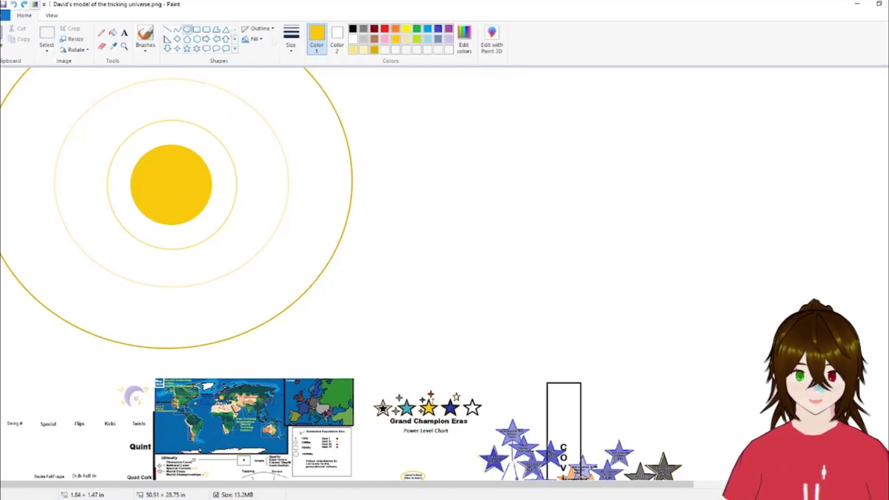
pyautogui.click(363, 50)
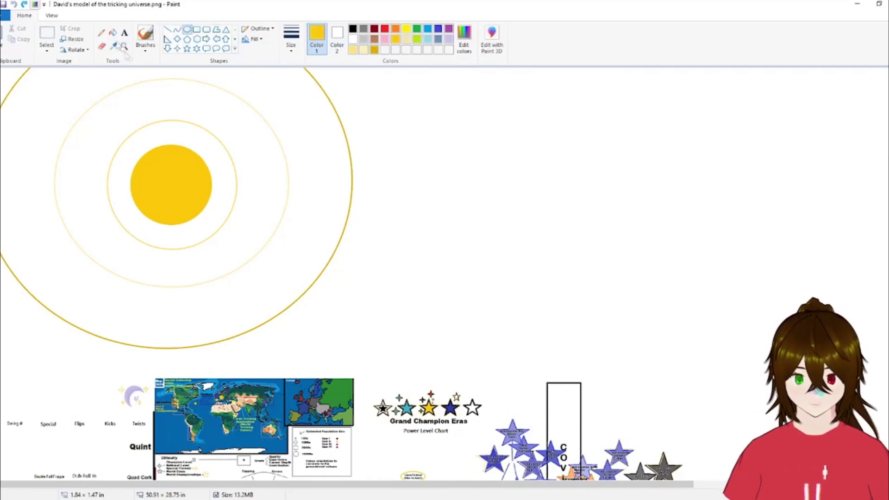
pyautogui.moveTo(113, 139)
pyautogui.mouseDown()
pyautogui.moveTo(230, 248)
pyautogui.moveTo(224, 234)
pyautogui.mouseUp()
pyautogui.moveTo(169, 139)
pyautogui.mouseDown()
pyautogui.moveTo(169, 123)
pyautogui.moveTo(170, 131)
pyautogui.mouseUp()
pyautogui.moveTo(224, 189)
pyautogui.mouseDown()
pyautogui.moveTo(243, 188)
pyautogui.moveTo(224, 187)
pyautogui.mouseUp()
pyautogui.moveTo(116, 185); pyautogui.dragTo(119, 186)
pyautogui.moveTo(225, 188); pyautogui.dragTo(221, 188)
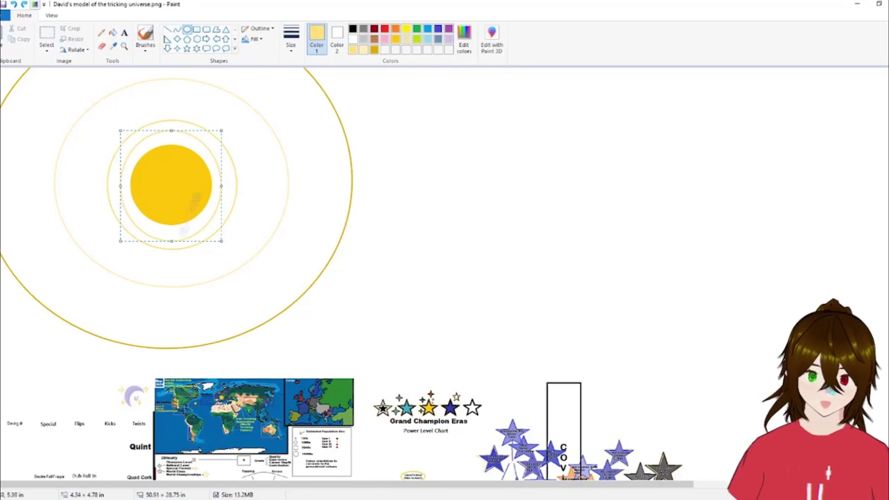
pyautogui.moveTo(170, 241); pyautogui.dragTo(171, 236)
pyautogui.moveTo(170, 131); pyautogui.dragTo(171, 134)
pyautogui.click(448, 171)
# Step: Draw a small black five-point star on the right side of the innermost ring
pyautogui.click(124, 46)
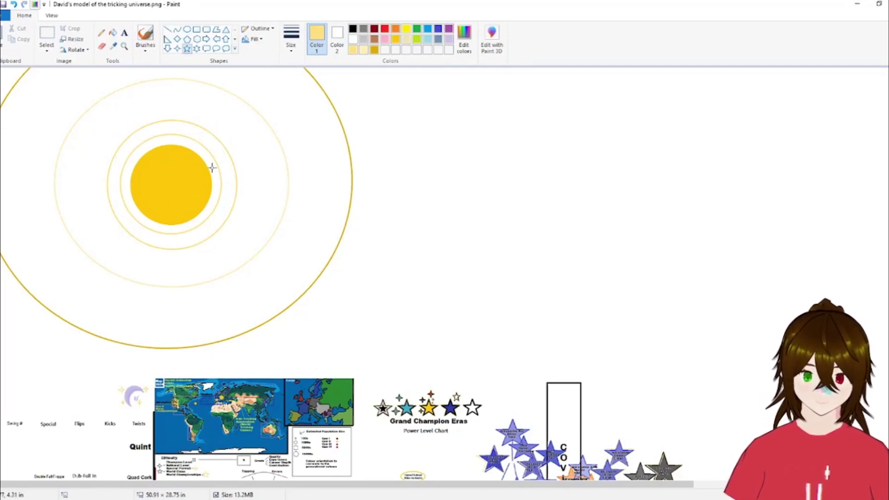
pyautogui.click(352, 29)
pyautogui.click(224, 206)
pyautogui.click(187, 48)
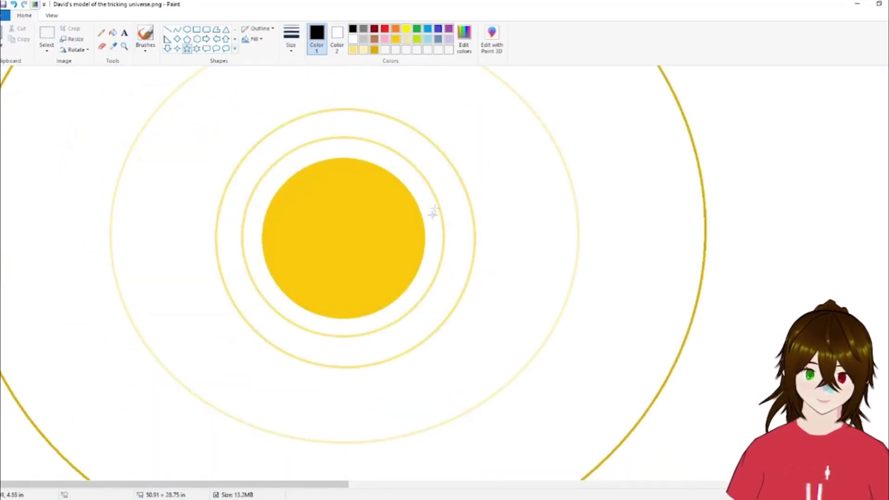
pyautogui.moveTo(429, 221); pyautogui.dragTo(457, 244)
pyautogui.click(583, 188)
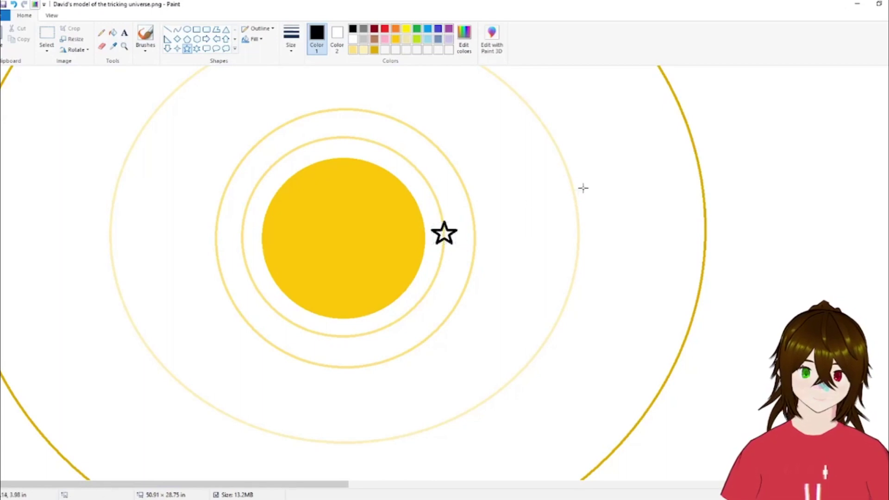
# Step: Draw a light blue five-point star with two small four-point stars beside it on the second ring
pyautogui.click(426, 29)
pyautogui.moveTo(460, 187)
pyautogui.mouseDown()
pyautogui.moveTo(486, 212)
pyautogui.moveTo(450, 162)
pyautogui.moveTo(446, 187)
pyautogui.mouseUp()
pyautogui.click(178, 48)
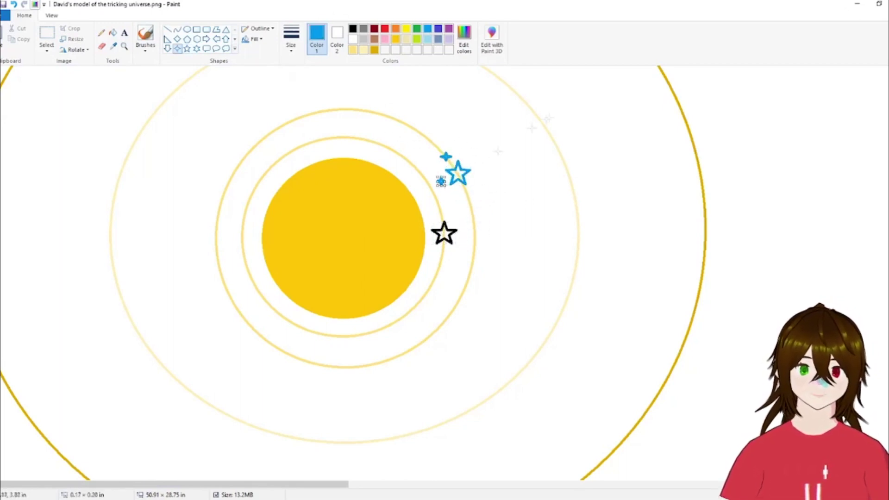
# Step: Draw a larger yellow five-point star on the right side of the pale third ring
pyautogui.click(187, 48)
pyautogui.click(396, 39)
pyautogui.click(406, 28)
pyautogui.moveTo(556, 203); pyautogui.dragTo(599, 243)
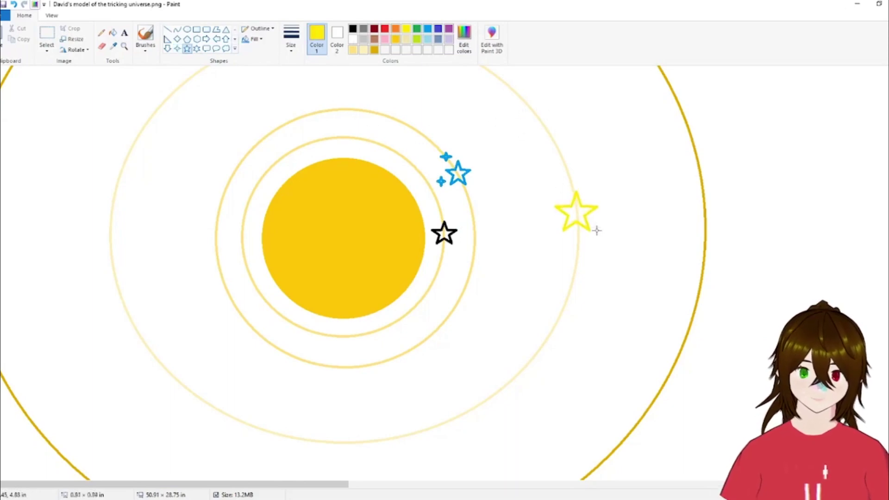
pyautogui.click(558, 119)
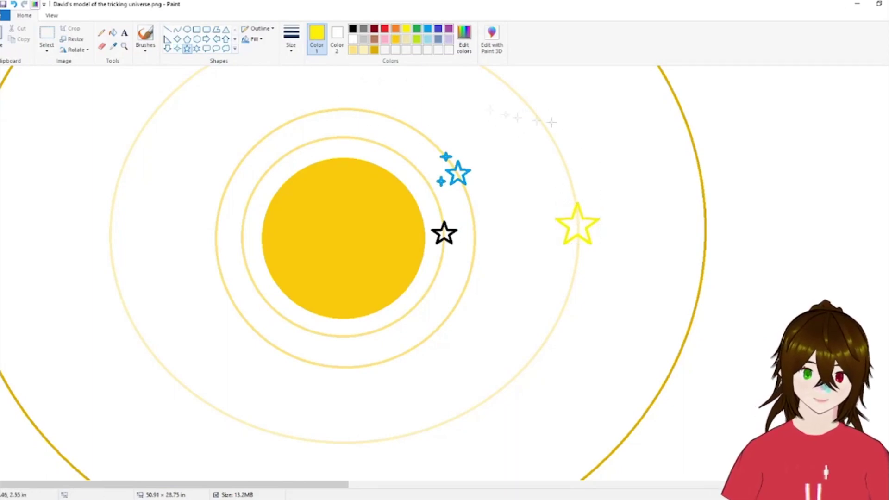
# Step: Surround the yellow star with small red, indigo, green and black four-point stars and a tiny purple one
pyautogui.click(177, 49)
pyautogui.click(385, 29)
pyautogui.moveTo(567, 180)
pyautogui.mouseDown()
pyautogui.moveTo(577, 191)
pyautogui.moveTo(558, 209)
pyautogui.mouseUp()
pyautogui.click(437, 29)
pyautogui.click(416, 29)
pyautogui.moveTo(542, 240); pyautogui.dragTo(553, 250)
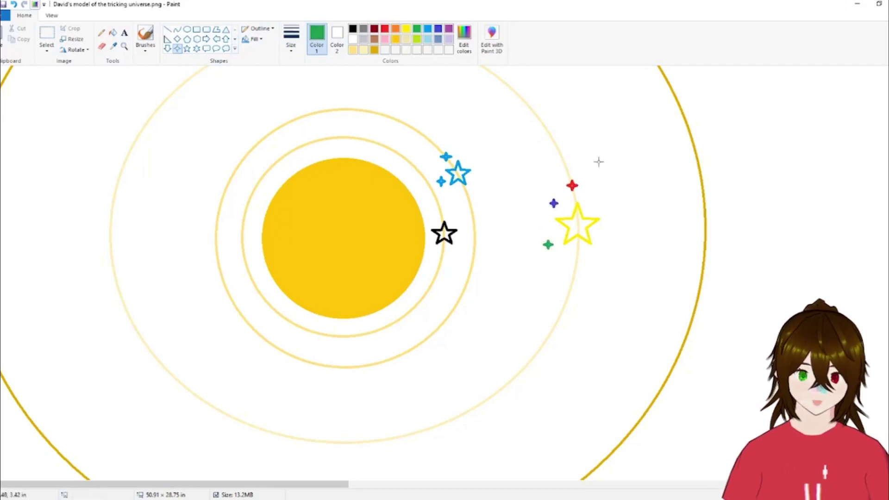
pyautogui.click(353, 29)
pyautogui.moveTo(584, 197); pyautogui.dragTo(594, 212)
pyautogui.click(448, 29)
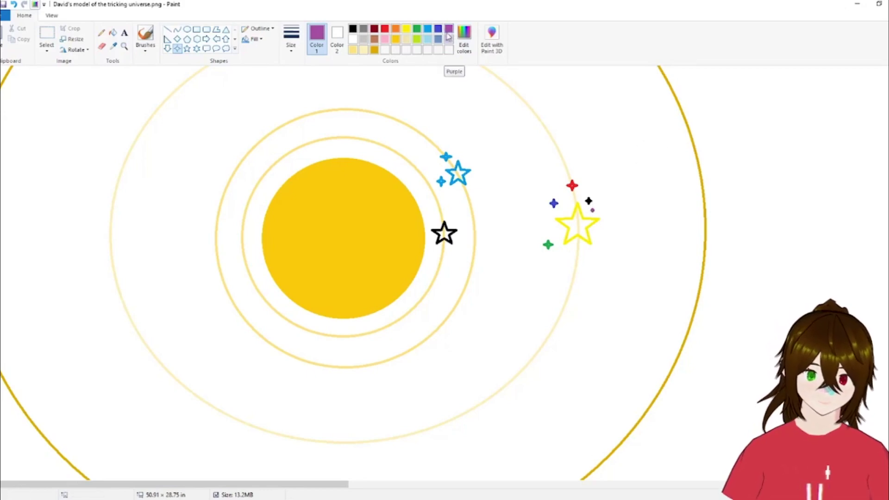
# Step: Erase the second ring, the light blue star and its two small four-point stars by filling them with white
pyautogui.click(112, 33)
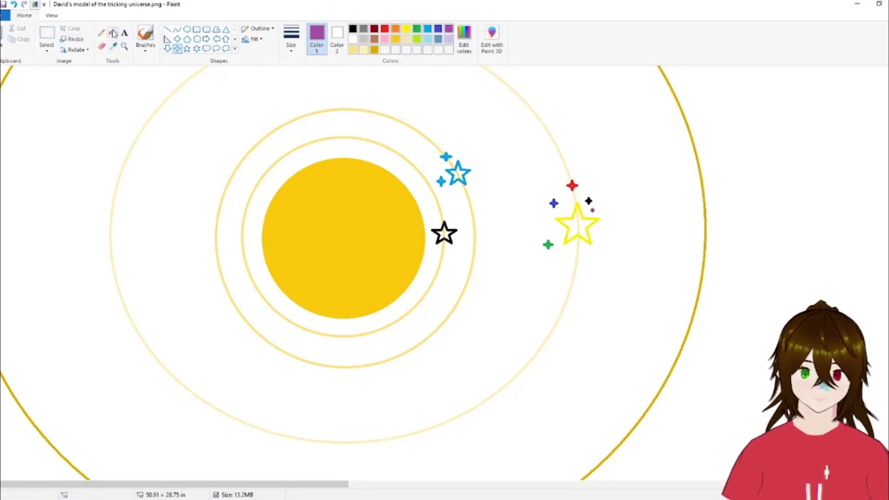
pyautogui.click(113, 46)
pyautogui.click(278, 141)
pyautogui.click(293, 120)
pyautogui.click(458, 164)
pyautogui.click(445, 157)
pyautogui.click(440, 181)
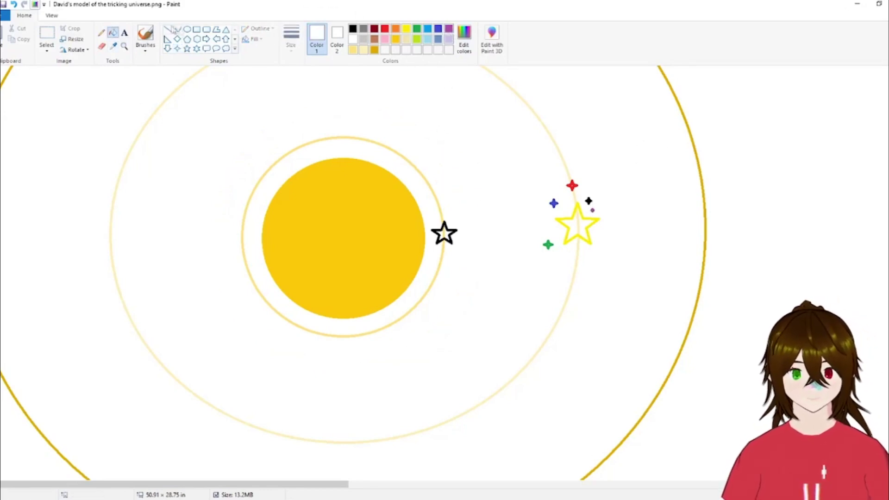
# Step: Draw a wider light gold second ring midway between the innermost and pale rings, stretching its edges to surround the sun evenly
pyautogui.click(186, 29)
pyautogui.click(114, 46)
pyautogui.click(204, 106)
pyautogui.moveTo(204, 114); pyautogui.dragTo(494, 407)
pyautogui.moveTo(346, 113); pyautogui.dragTo(346, 78)
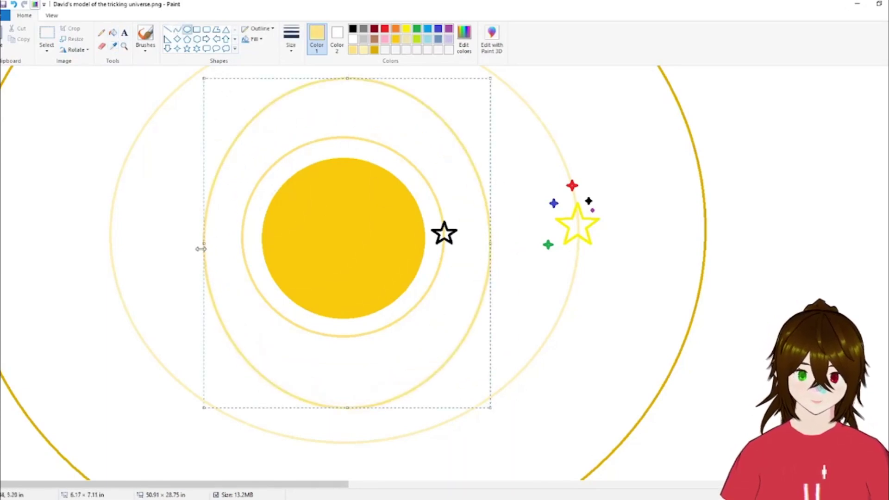
pyautogui.moveTo(200, 249); pyautogui.dragTo(162, 249)
pyautogui.moveTo(494, 243); pyautogui.dragTo(508, 243)
pyautogui.click(634, 96)
# Step: Mix a custom turquoise and draw a five-point star with two small four-point stars beside it on the new second ring
pyautogui.click(427, 29)
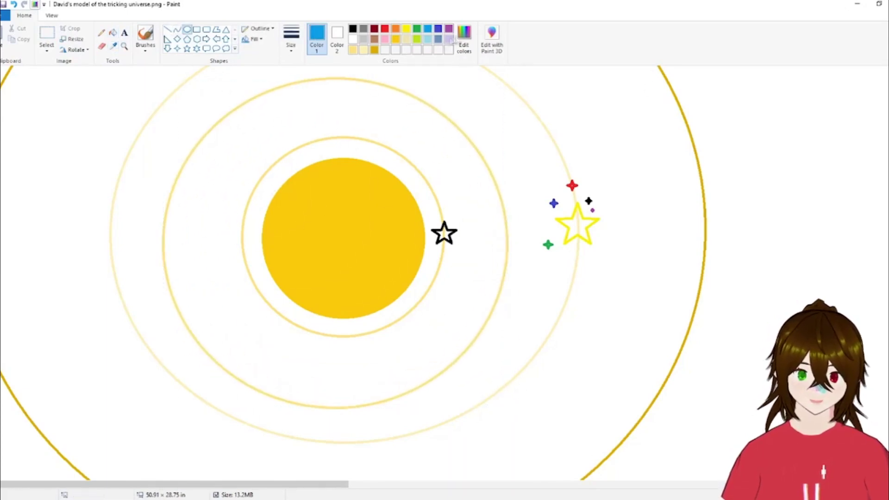
pyautogui.click(463, 39)
pyautogui.moveTo(498, 189); pyautogui.dragTo(512, 203)
pyautogui.click(502, 319)
pyautogui.click(359, 318)
pyautogui.click(187, 48)
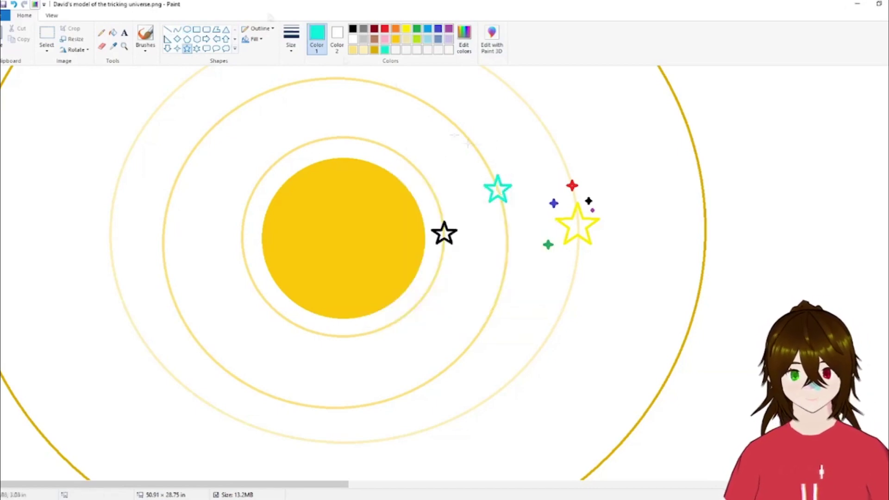
pyautogui.click(177, 48)
pyautogui.moveTo(476, 166)
pyautogui.mouseDown()
pyautogui.moveTo(485, 175)
pyautogui.moveTo(480, 201)
pyautogui.mouseUp()
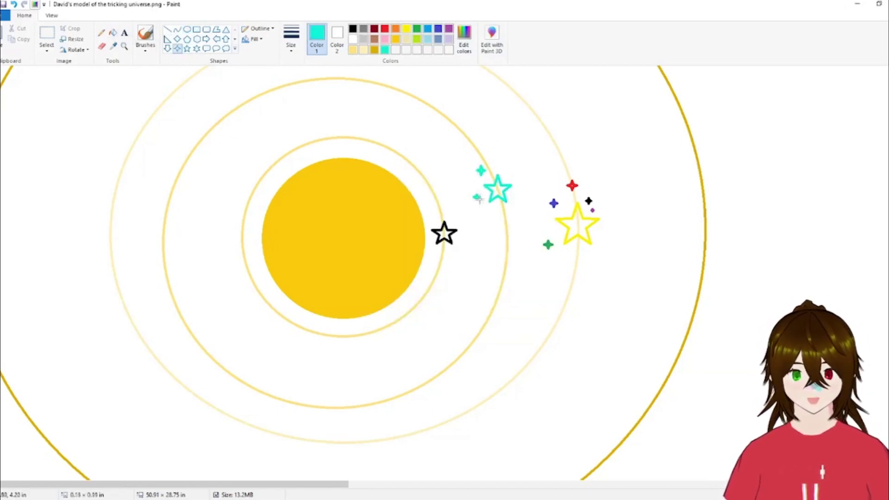
# Step: Draw an indigo five-point star about 0.92 × 0.85 in and place it on the upper right of the outer ring
pyautogui.click(438, 29)
pyautogui.moveTo(662, 222)
pyautogui.mouseDown()
pyautogui.moveTo(708, 296)
pyautogui.moveTo(734, 301)
pyautogui.mouseUp()
pyautogui.moveTo(667, 220); pyautogui.dragTo(697, 155)
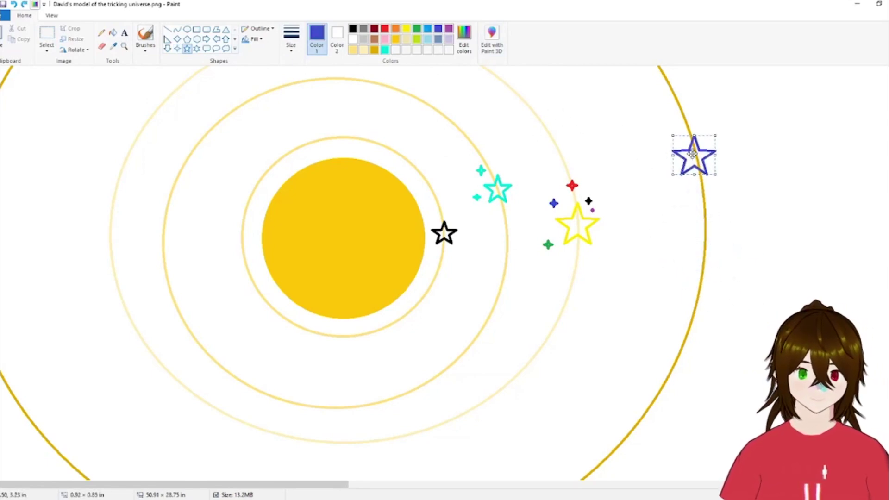
pyautogui.click(579, 129)
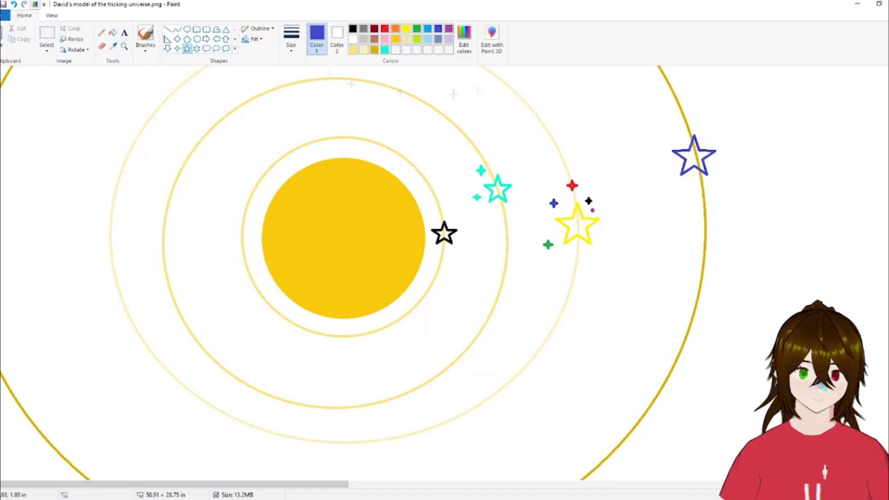
# Step: Draw a thin indigo line connecting the outer indigo star to the small indigo star beside the yellow one
pyautogui.click(167, 29)
pyautogui.moveTo(683, 159)
pyautogui.mouseDown()
pyautogui.moveTo(554, 202)
pyautogui.moveTo(602, 217)
pyautogui.mouseUp()
pyautogui.hotkey('ctrl', 'z')
# Step: Draw yellow lines connecting the yellow star to the outer indigo star and to the turquoise star
pyautogui.click(406, 29)
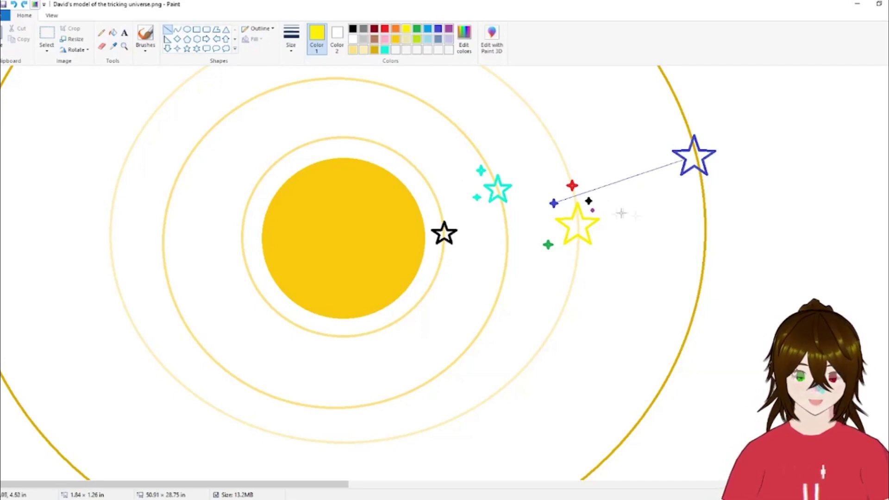
pyautogui.moveTo(600, 216); pyautogui.dragTo(681, 163)
pyautogui.click(761, 194)
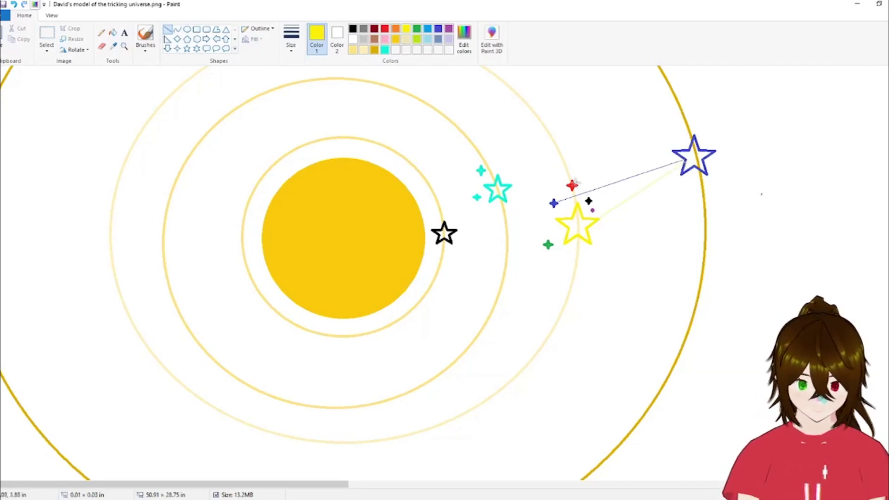
pyautogui.moveTo(507, 188); pyautogui.dragTo(554, 218)
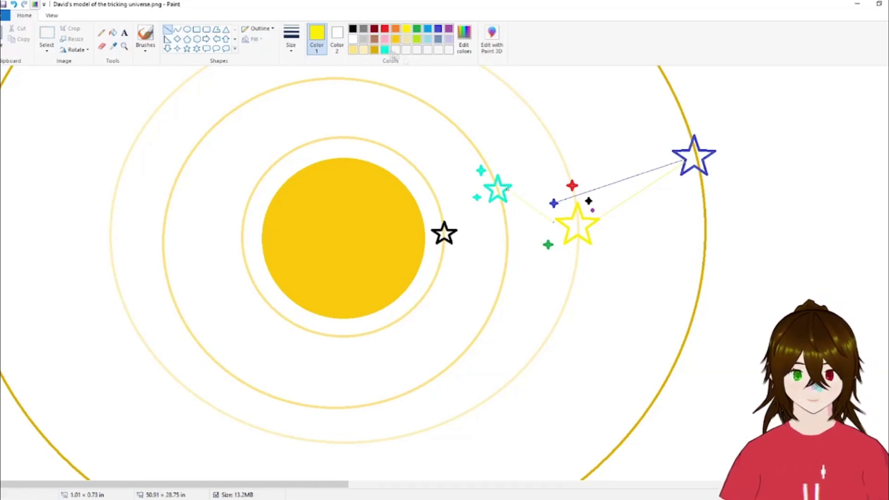
# Step: Draw turquoise lines from the turquoise star and its lower small four-point star to the yellow star
pyautogui.click(384, 49)
pyautogui.moveTo(511, 187); pyautogui.dragTo(556, 217)
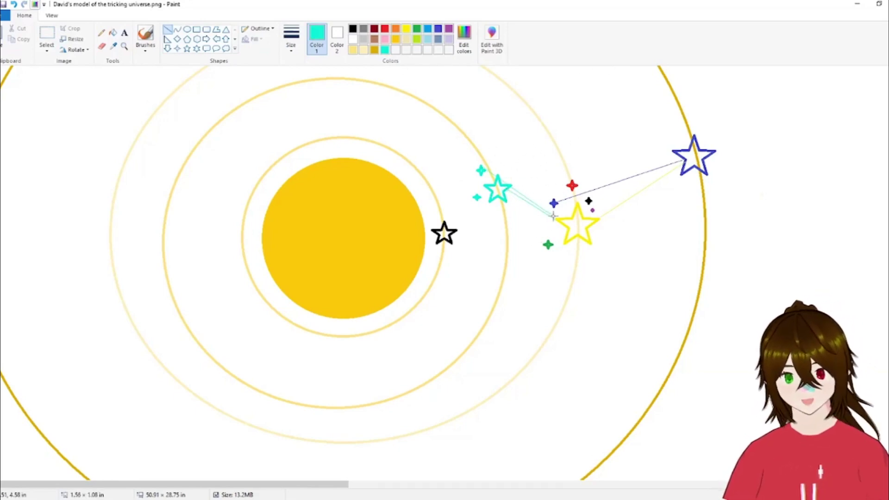
pyautogui.moveTo(478, 198); pyautogui.dragTo(556, 219)
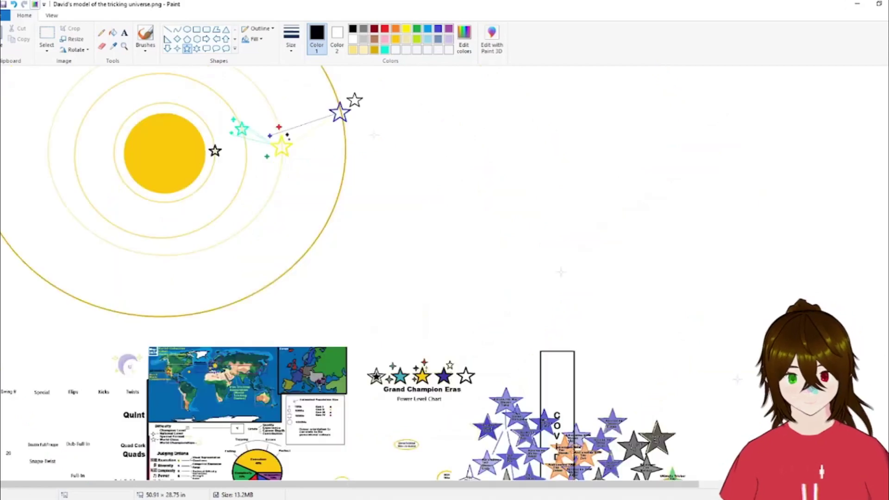
# Step: Draw a gold elliptical orbit ring about 22.57 × 20.78 in around the existing outermost ring, roughly centred on the sun
pyautogui.click(186, 29)
pyautogui.click(395, 40)
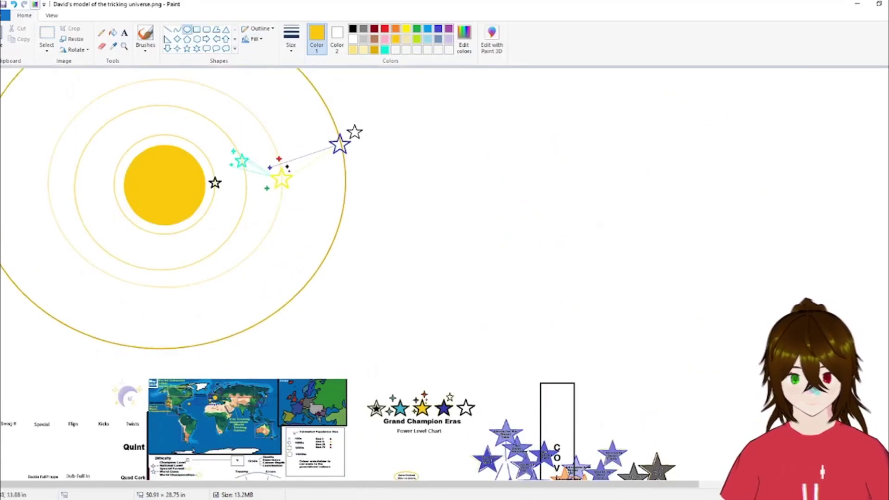
pyautogui.moveTo(268, 187); pyautogui.dragTo(424, 190)
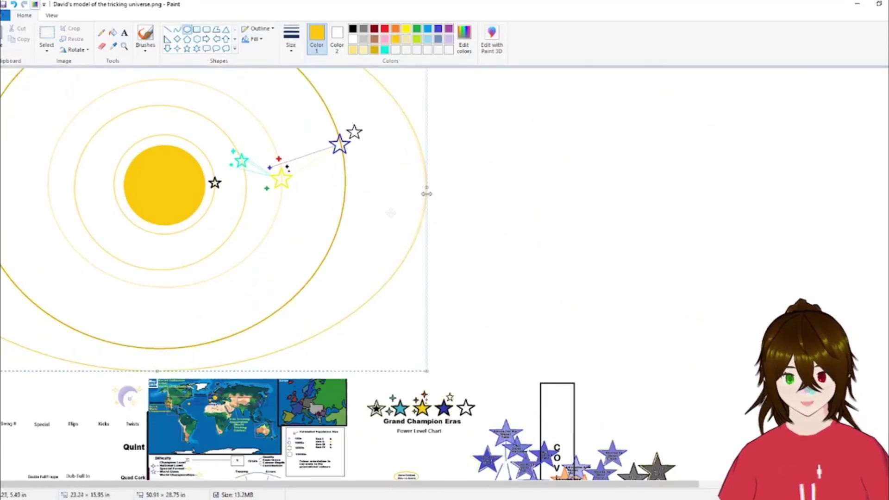
pyautogui.moveTo(226, 183); pyautogui.dragTo(180, 244)
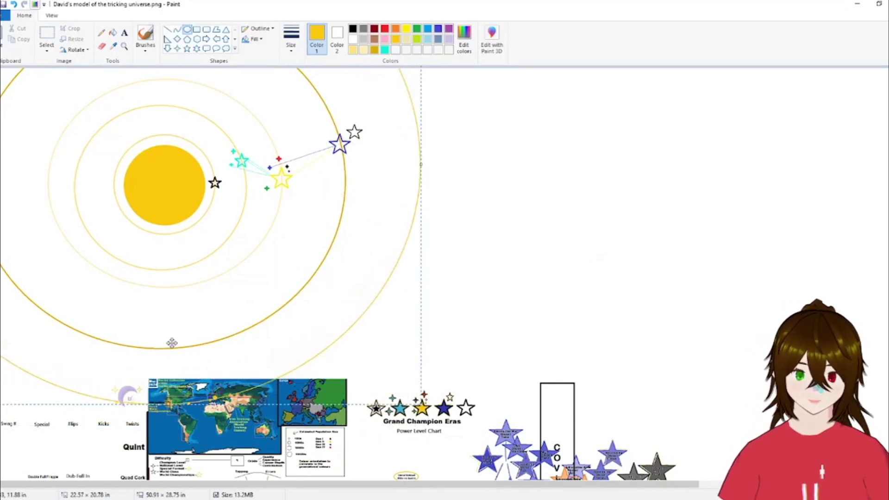
pyautogui.click(260, 242)
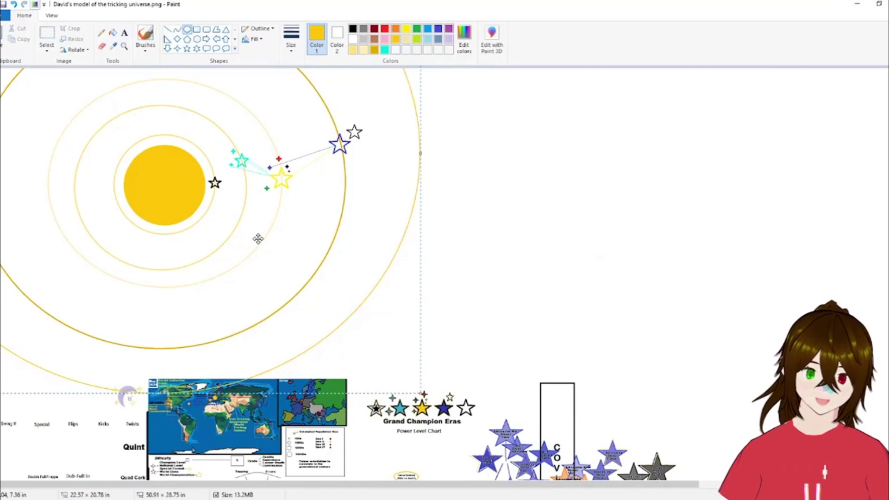
# Step: Draw a small red five-point star and place it over the new outermost ring, on the ring's right side
pyautogui.click(384, 29)
pyautogui.scroll(1, 286, 94)
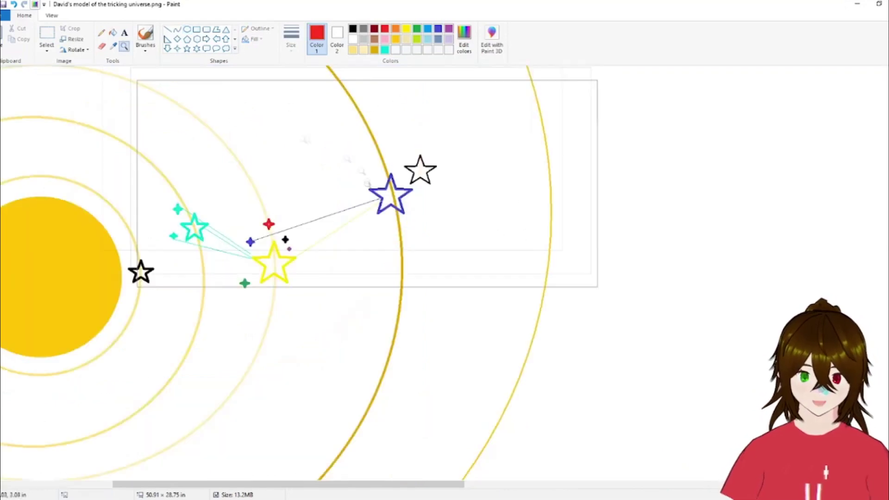
pyautogui.click(187, 48)
pyautogui.moveTo(528, 221)
pyautogui.mouseDown()
pyautogui.moveTo(586, 274)
pyautogui.moveTo(572, 258)
pyautogui.mouseUp()
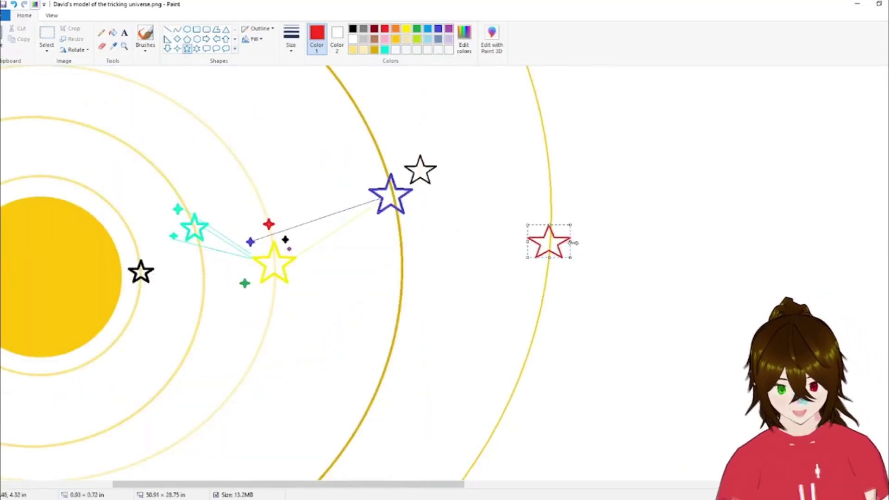
pyautogui.moveTo(524, 238); pyautogui.dragTo(523, 230)
pyautogui.click(590, 145)
# Step: Connect the red star with an indigo line to the small indigo star and a yellow line to the yellow star
pyautogui.click(168, 29)
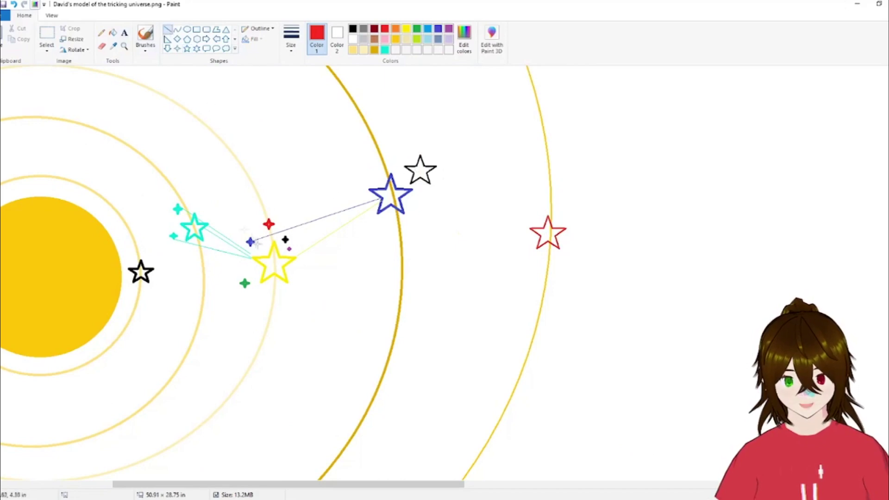
pyautogui.moveTo(258, 241); pyautogui.dragTo(539, 238)
pyautogui.hotkey('ctrl', 'z')
pyautogui.moveTo(250, 241); pyautogui.dragTo(539, 237)
pyautogui.click(438, 29)
pyautogui.click(405, 29)
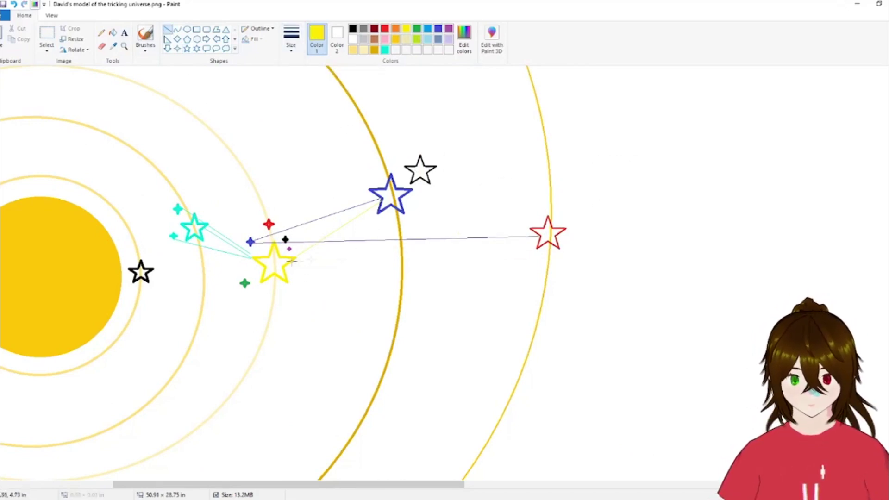
pyautogui.moveTo(293, 262); pyautogui.dragTo(537, 240)
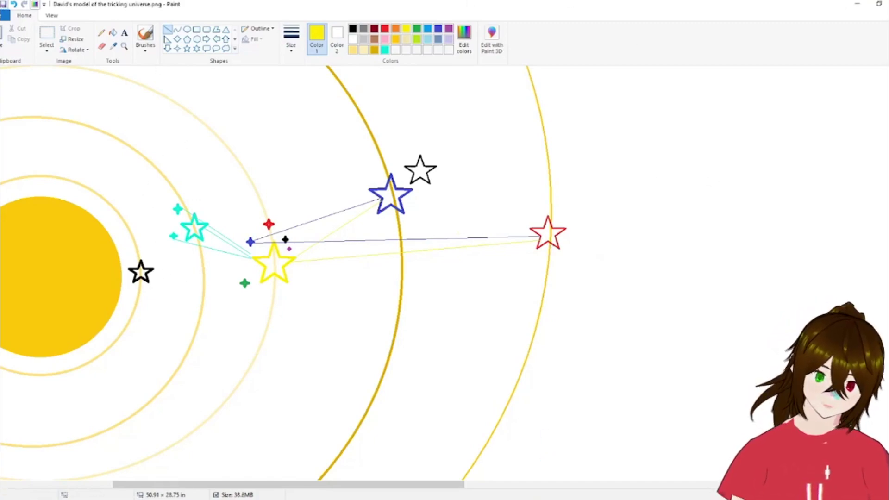
# Step: Mix a lighter indigo and draw a line connecting the purple moon beside the world map to the small indigo star
pyautogui.scroll(-5, 661, 178)
pyautogui.keyDown('ctrl'); pyautogui.scroll(-1, 633, 459); pyautogui.keyUp('ctrl')
pyautogui.hscroll(-3, 633, 460)
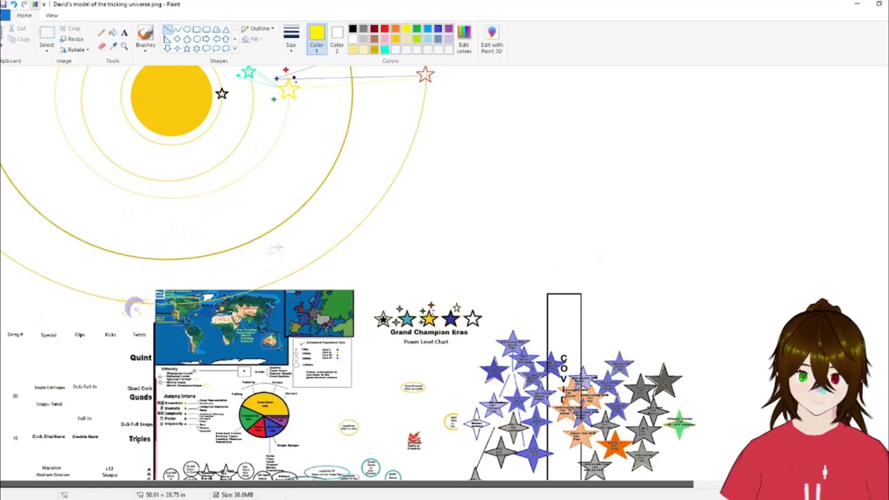
pyautogui.scroll(2, 369, 227)
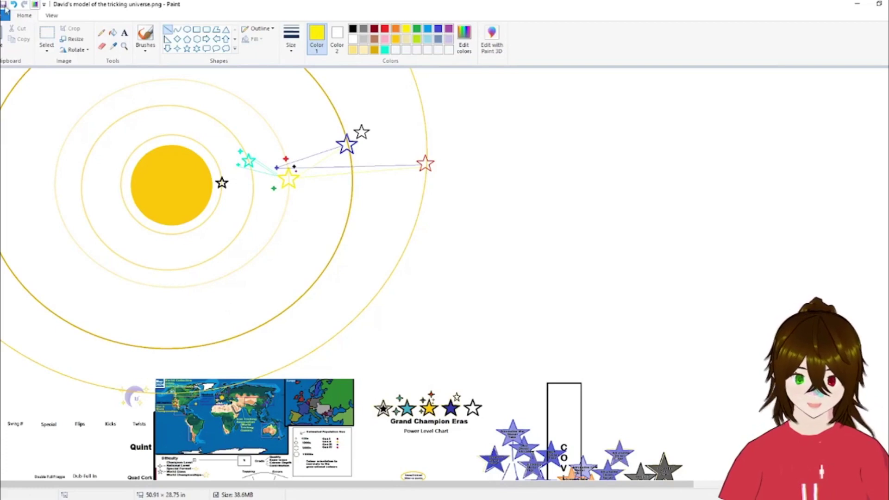
pyautogui.click(124, 46)
pyautogui.click(224, 260)
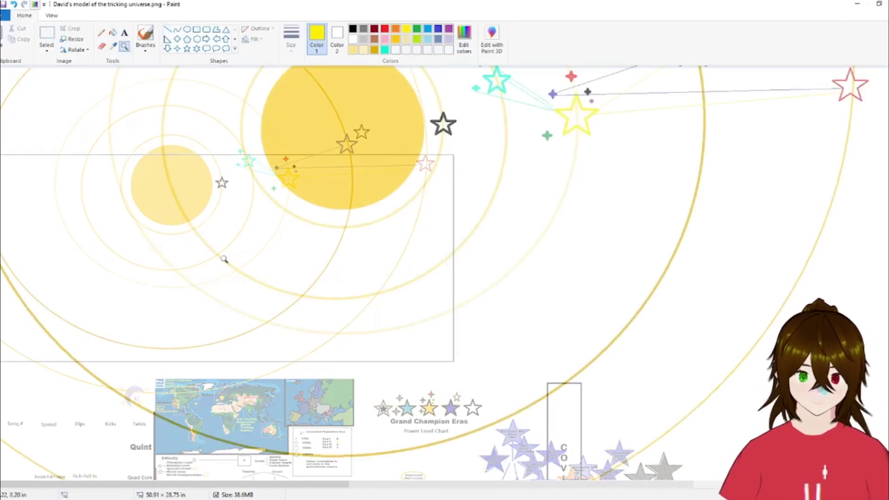
pyautogui.click(438, 28)
pyautogui.click(464, 42)
pyautogui.click(547, 214)
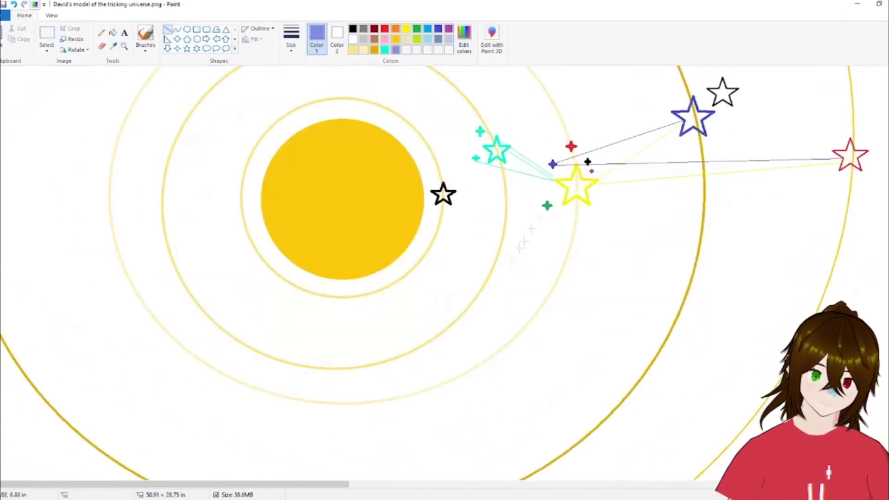
pyautogui.scroll(-5, 445, 273)
pyautogui.moveTo(276, 390); pyautogui.dragTo(499, 74)
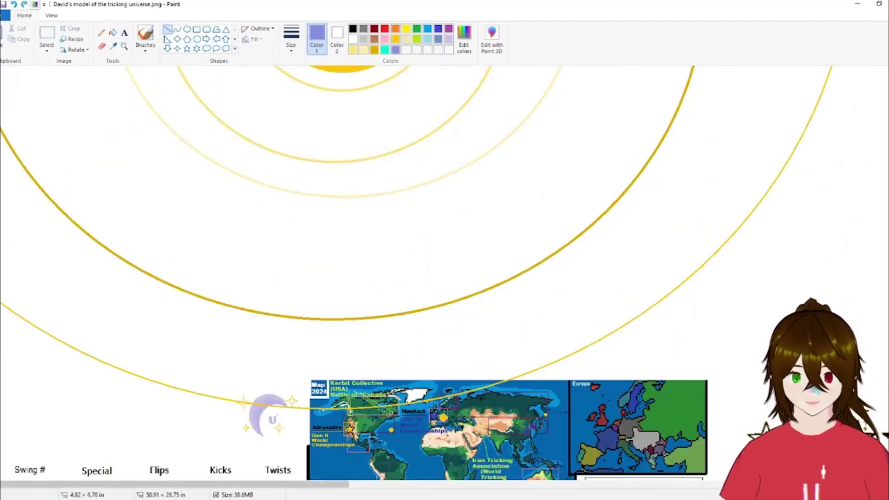
pyautogui.scroll(-2, 546, 192)
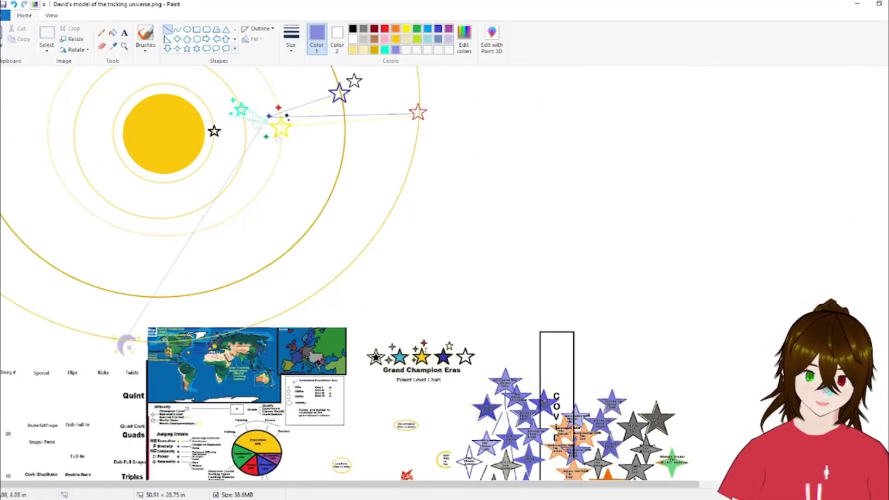
# Step: Mix a lighter red and draw a line connecting the purple moon to the small red four-point star
pyautogui.scroll(1, 357, 113)
pyautogui.click(385, 29)
pyautogui.click(464, 40)
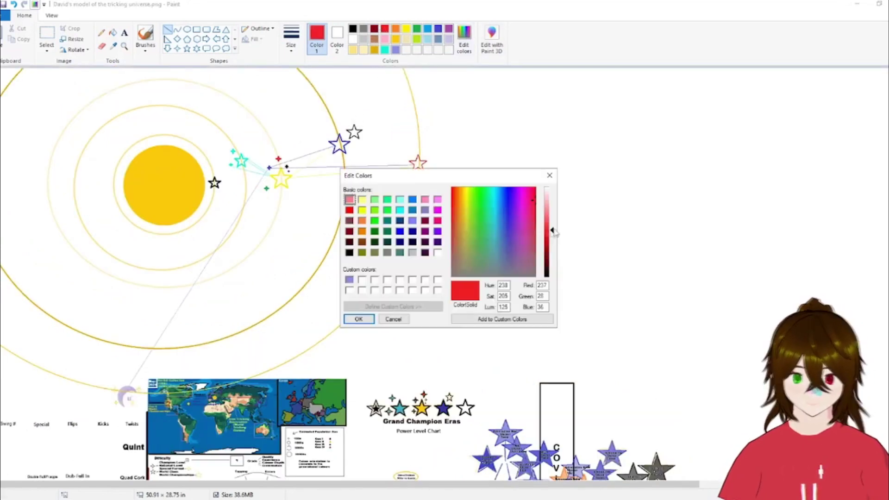
pyautogui.moveTo(553, 232); pyautogui.dragTo(553, 218)
pyautogui.click(363, 319)
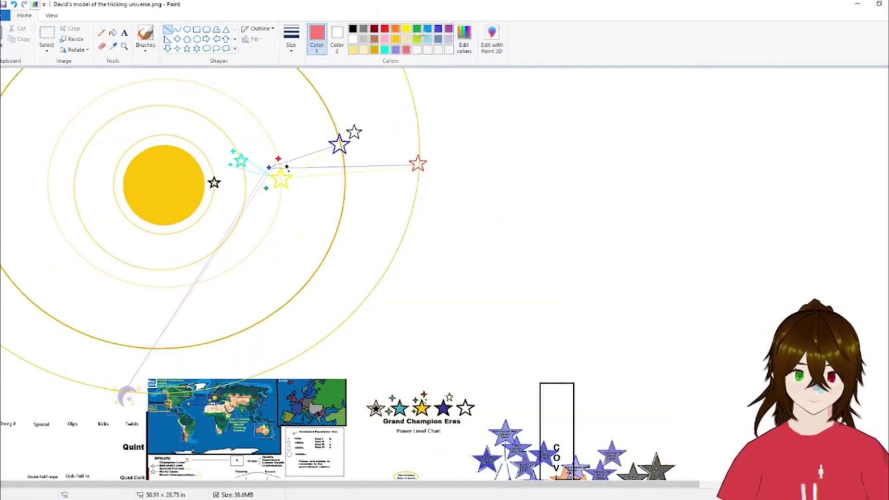
# Step: Mix a lighter green and draw a line connecting the purple moon to the small green four-point star
pyautogui.click(416, 29)
pyautogui.click(464, 41)
pyautogui.moveTo(554, 236); pyautogui.dragTo(553, 215)
pyautogui.click(363, 319)
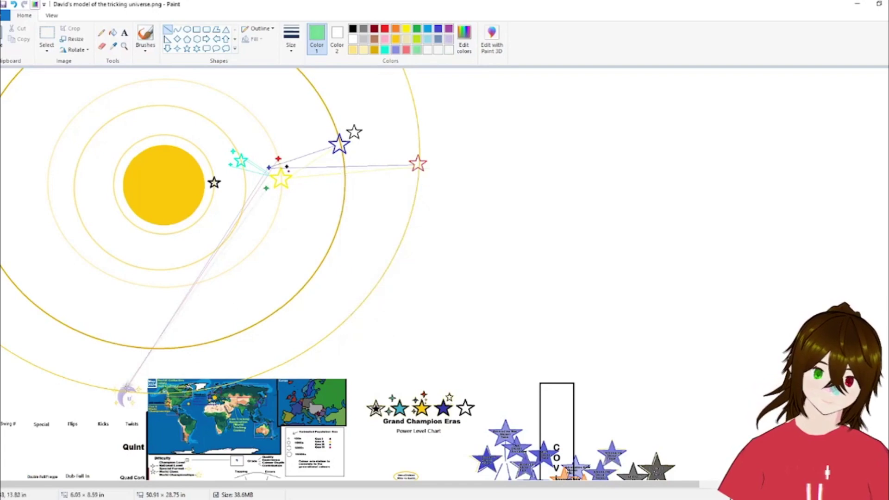